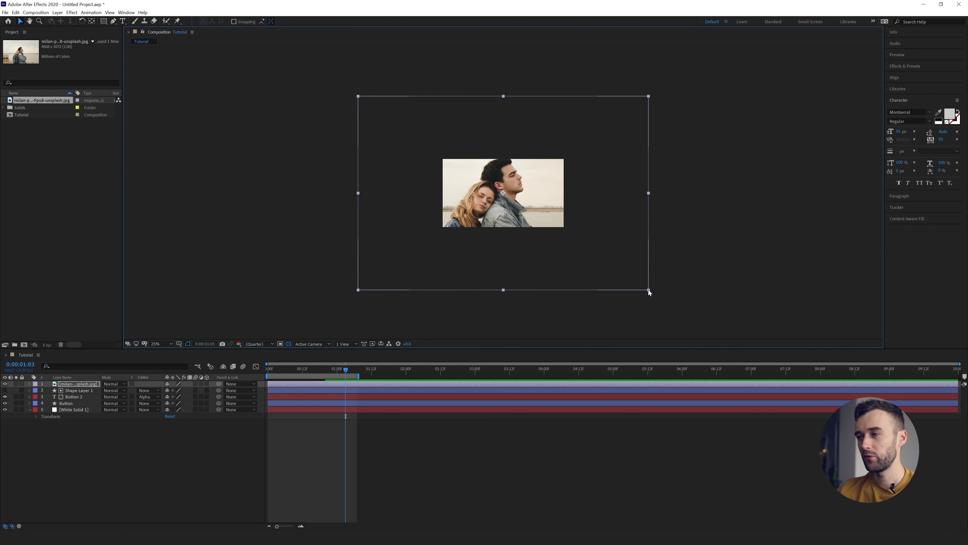
- Scale the couple photo down proportionally until it fits the height of the composition, leaving the white background showing at both sides
drag(649, 290, 532, 224)
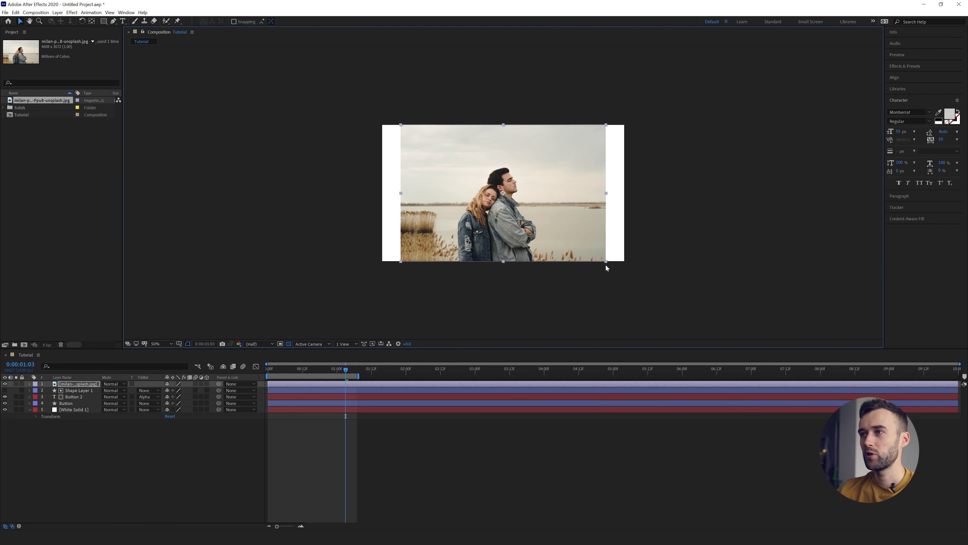
click(648, 281)
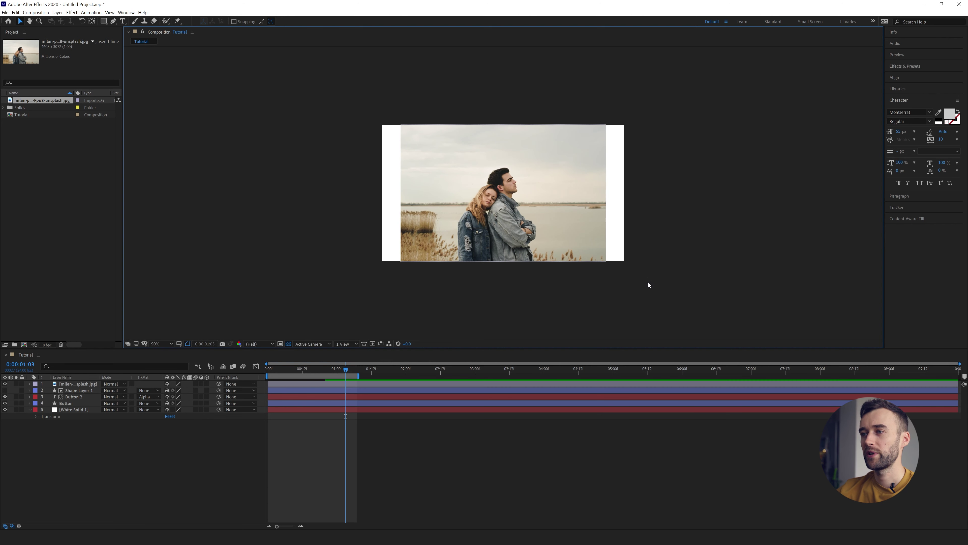
key(period)
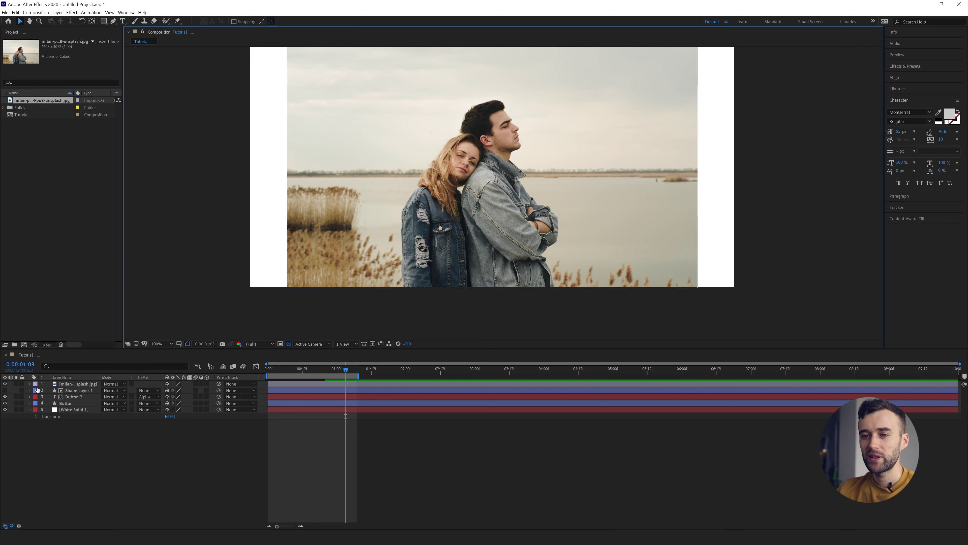
- Apply the Curves color correction effect to the couple photo layer
click(73, 384)
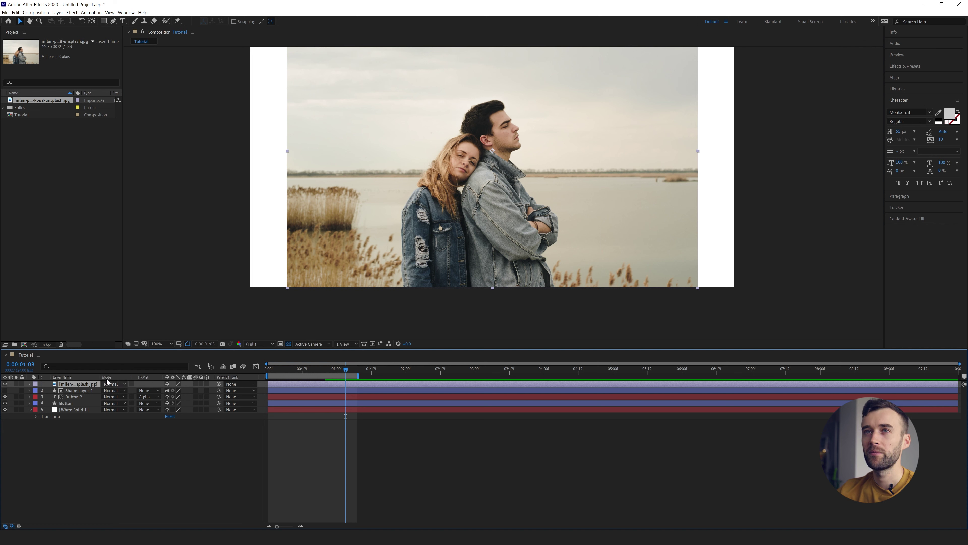
click(72, 12)
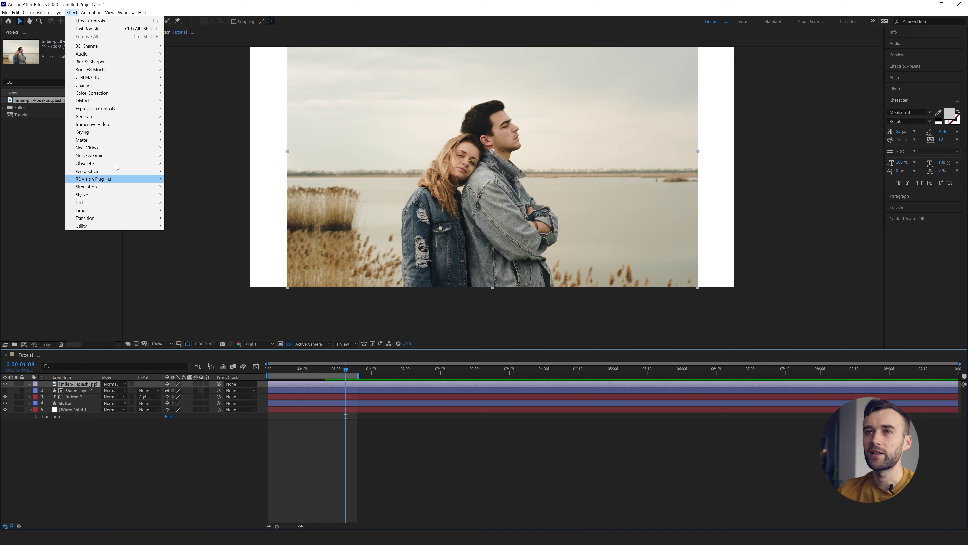
mouse_move(100, 87)
mouse_move(101, 64)
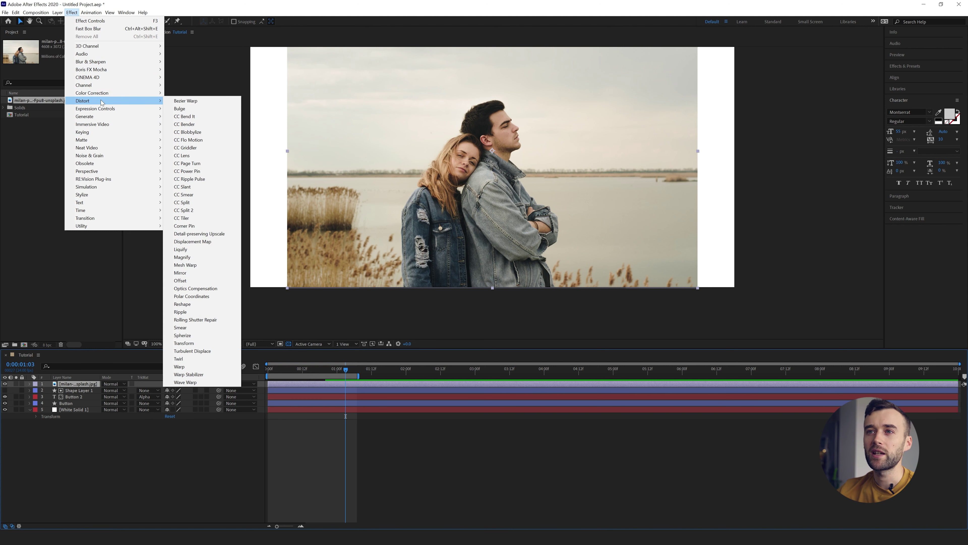
mouse_move(106, 134)
mouse_move(106, 161)
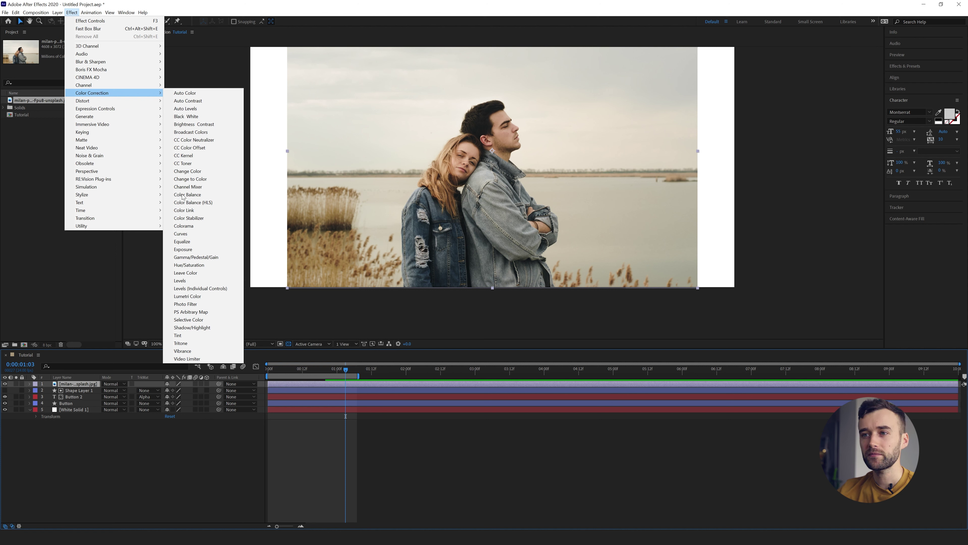
click(179, 233)
- Shape the RGB curve into a gentle S with slightly lowered shadows and slightly raised highlights to add contrast
drag(64, 128, 61, 120)
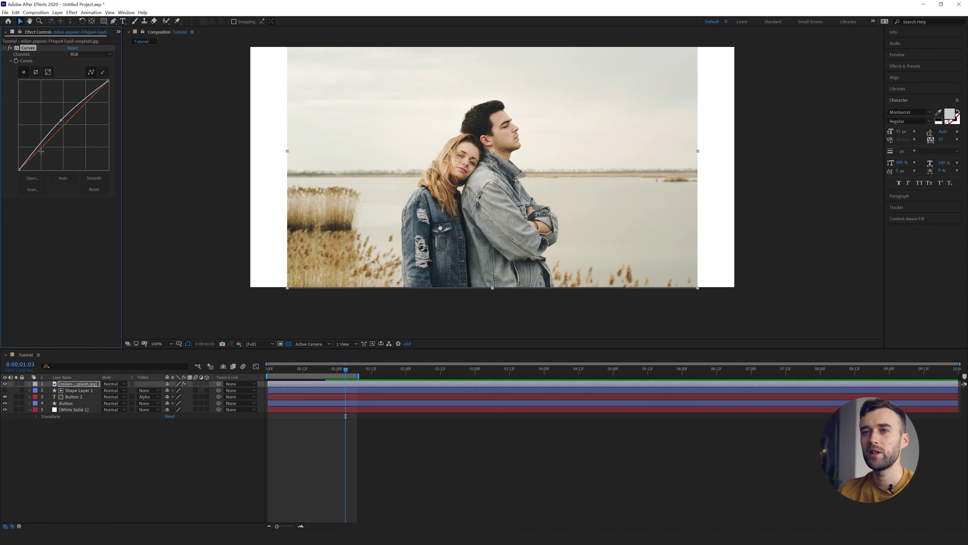
drag(41, 151, 42, 155)
drag(61, 121, 41, 151)
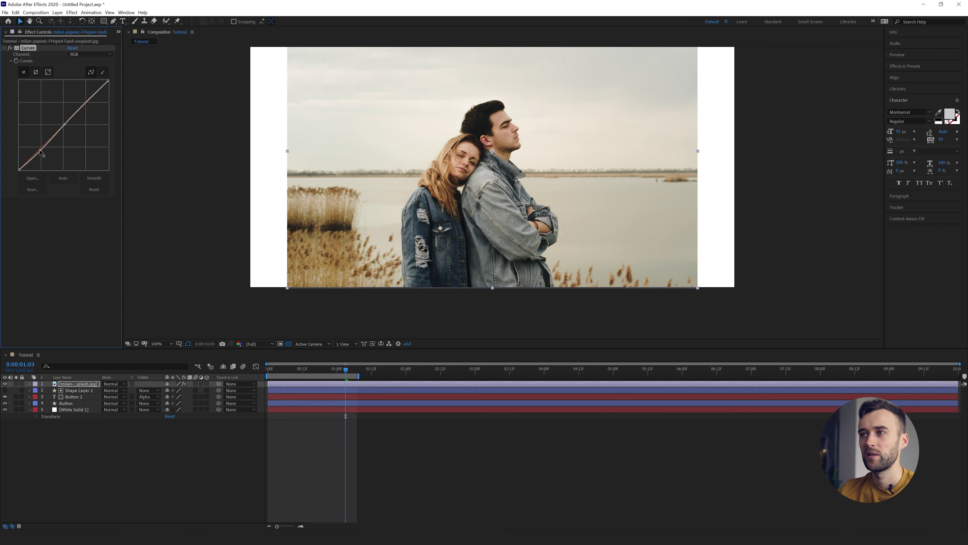
drag(85, 103, 84, 103)
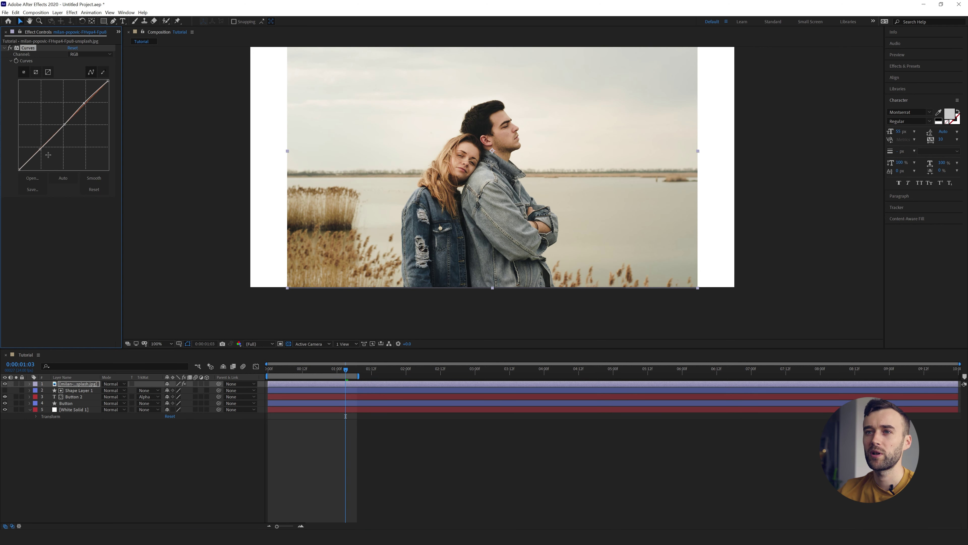
drag(42, 149, 42, 150)
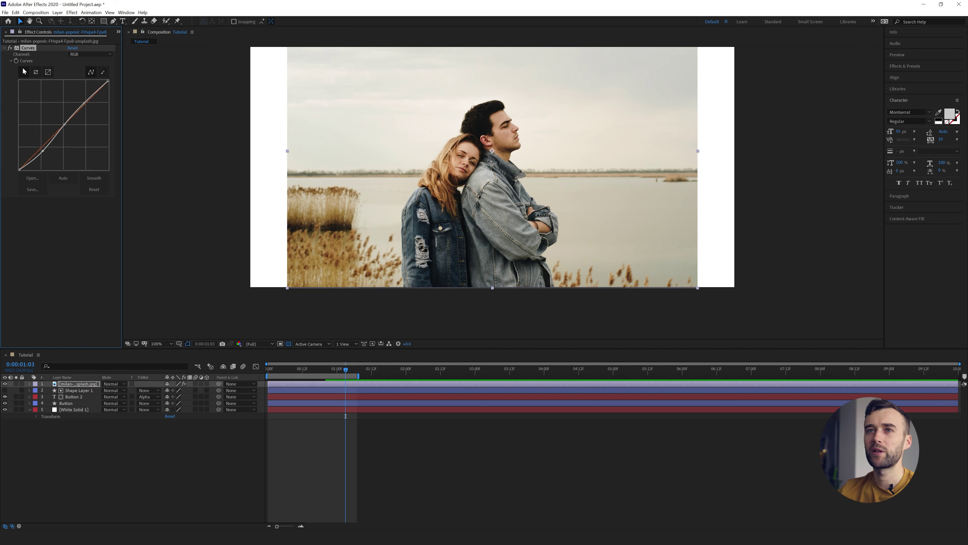
- Toggle the Curves effect off and on several times to compare the photo with and without it
click(9, 48)
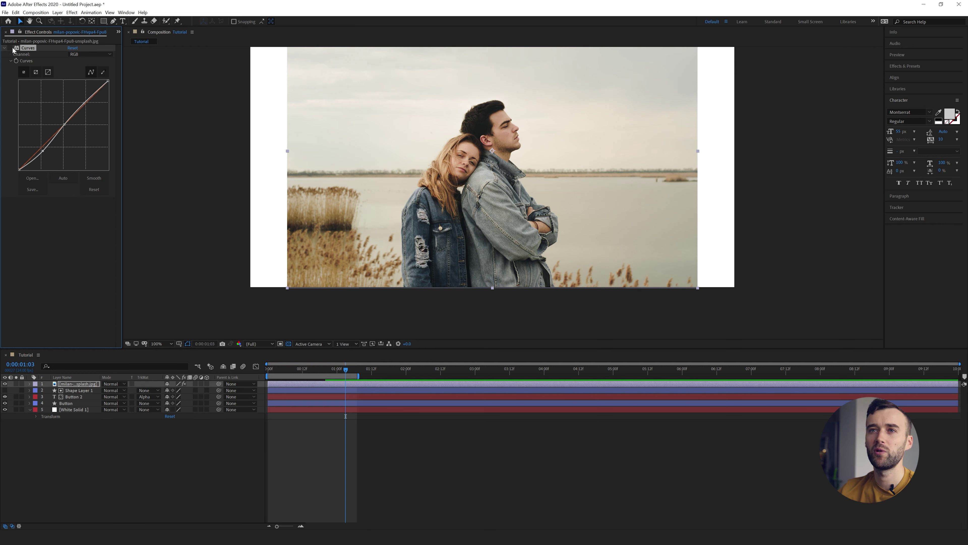
click(9, 48)
click(10, 48)
click(10, 49)
click(9, 48)
click(10, 49)
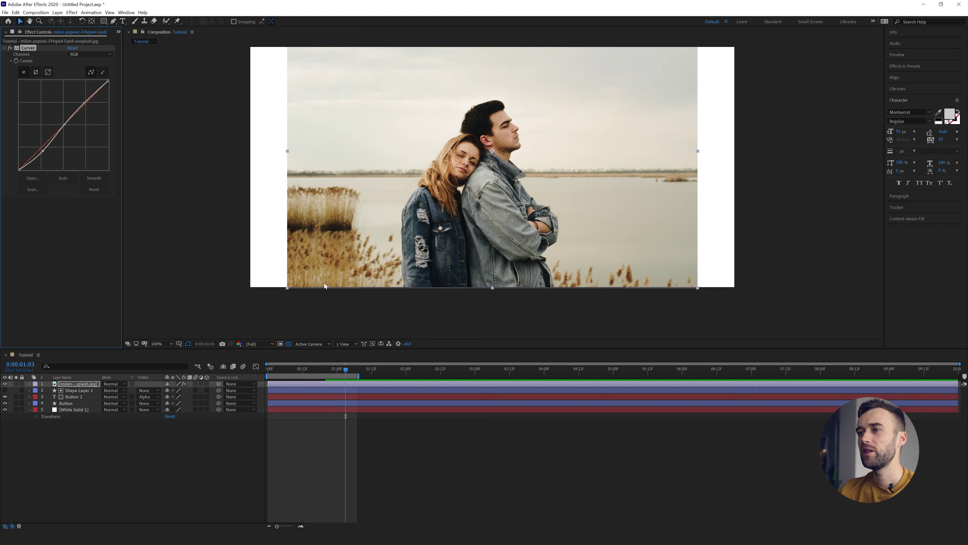
- Search the effects for "tint" and add the Tint effect below Curves on the photo layer
click(149, 479)
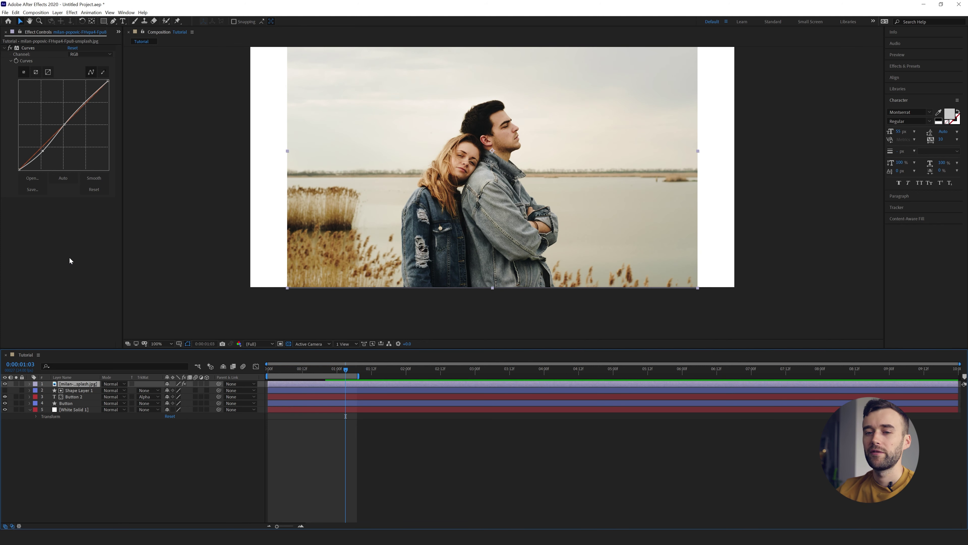
click(894, 67)
click(928, 75)
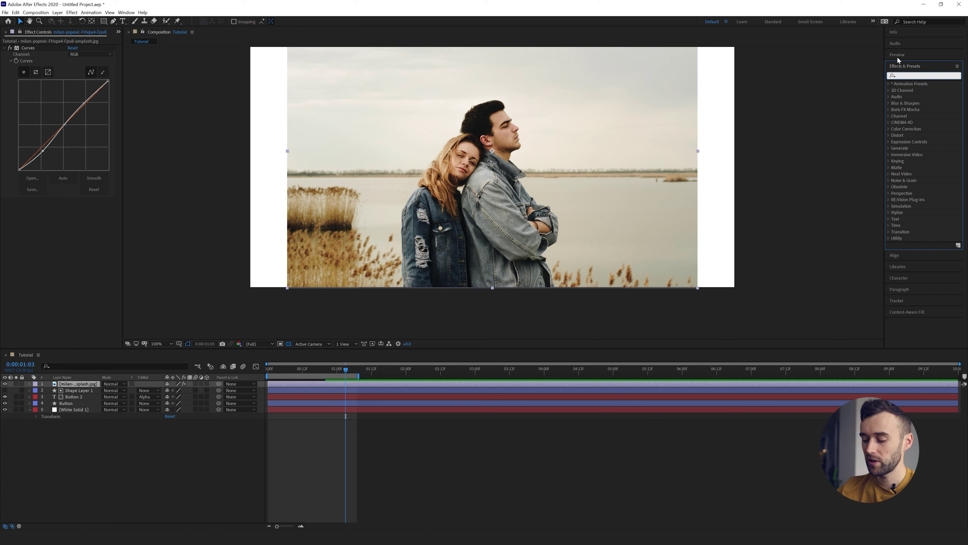
text(tint)
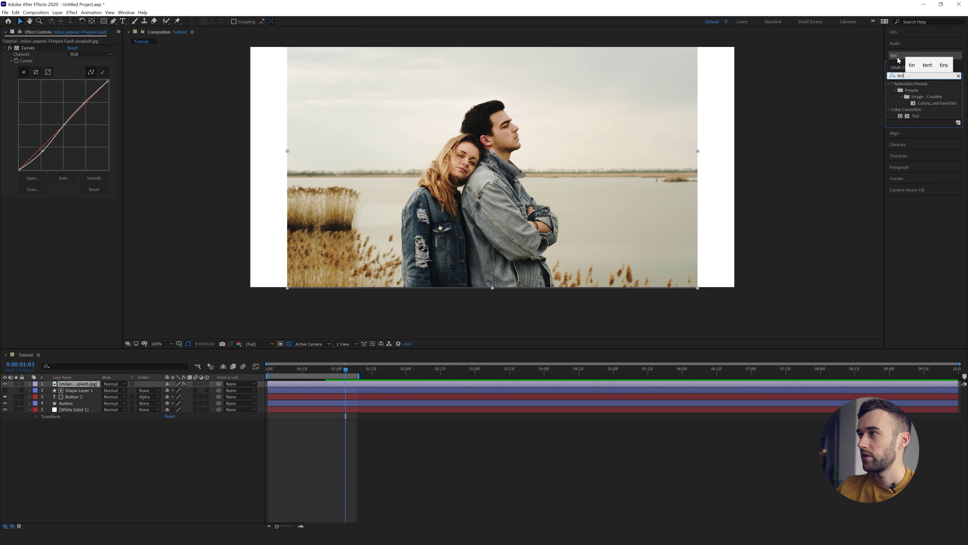
drag(915, 117, 31, 222)
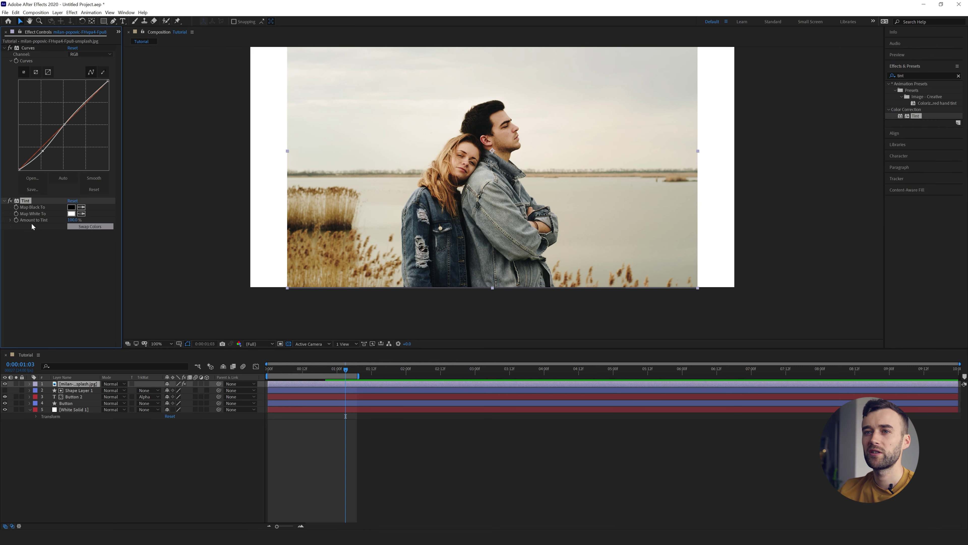
- Set the Tint effect's Map Black To color to a dark red
click(71, 207)
drag(750, 195, 766, 190)
click(833, 169)
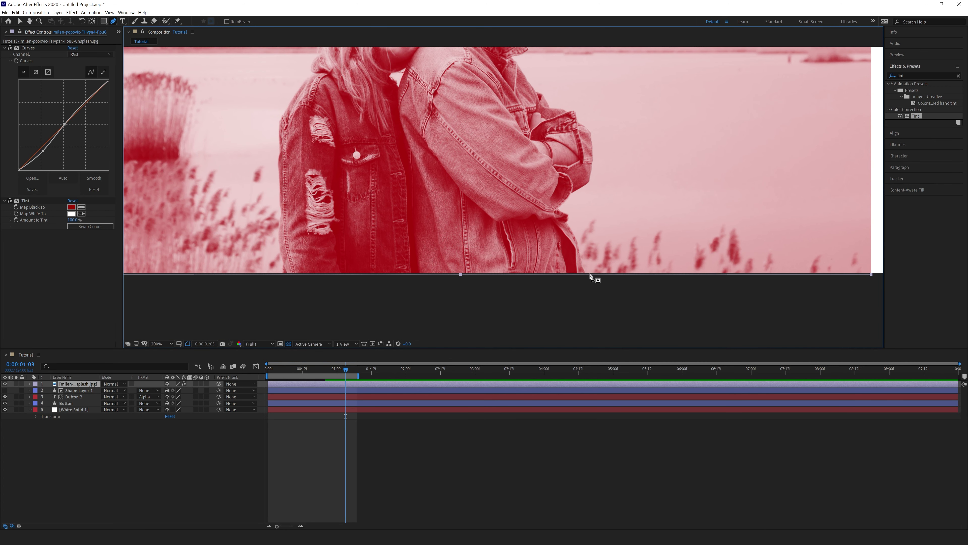
- Start a Pen tool mask at the photo's bottom edge and trace the man's jacket, collar and neck up to his chin
drag(589, 274, 594, 282)
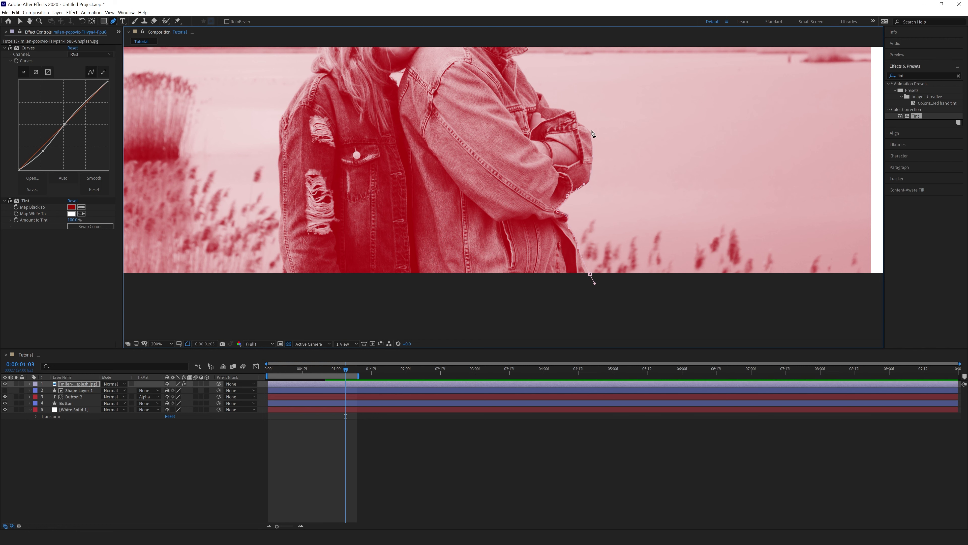
scroll(535, 164, up, 3)
scroll(524, 125, up, 3)
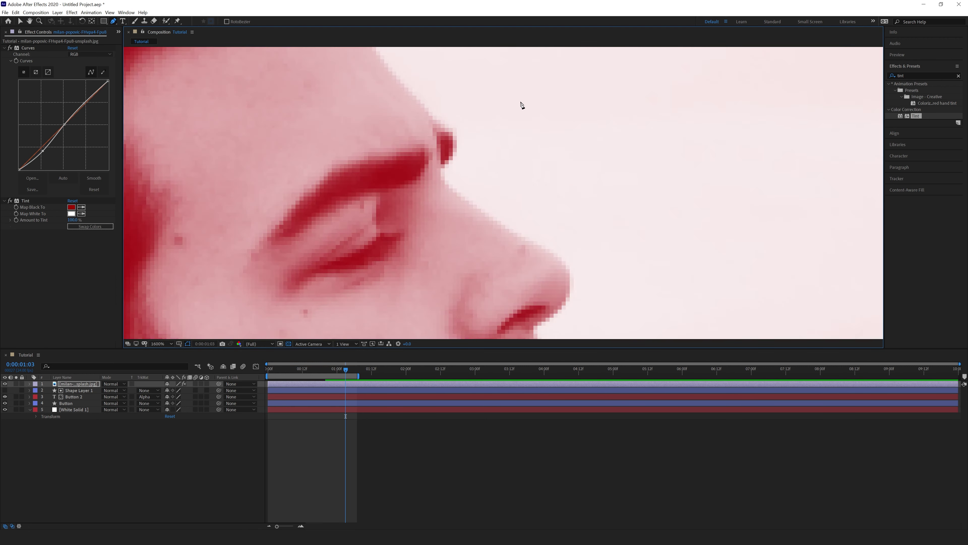
scroll(526, 209, down, 3)
scroll(596, 190, up, 3)
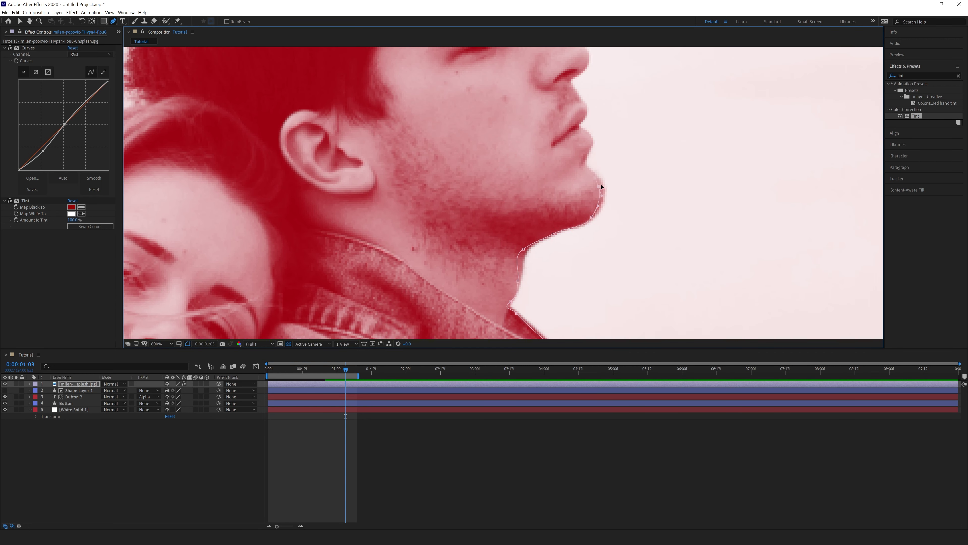
- Continue the mask path along the man's face, over his hair and down the outer edge of the woman's hair
scroll(562, 182, up, 3)
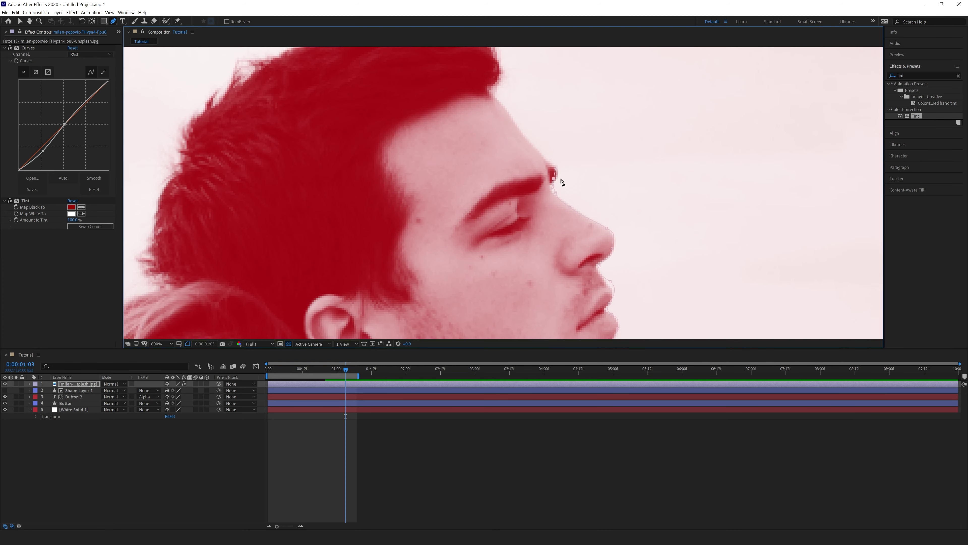
scroll(494, 85, down, 3)
scroll(341, 146, up, 3)
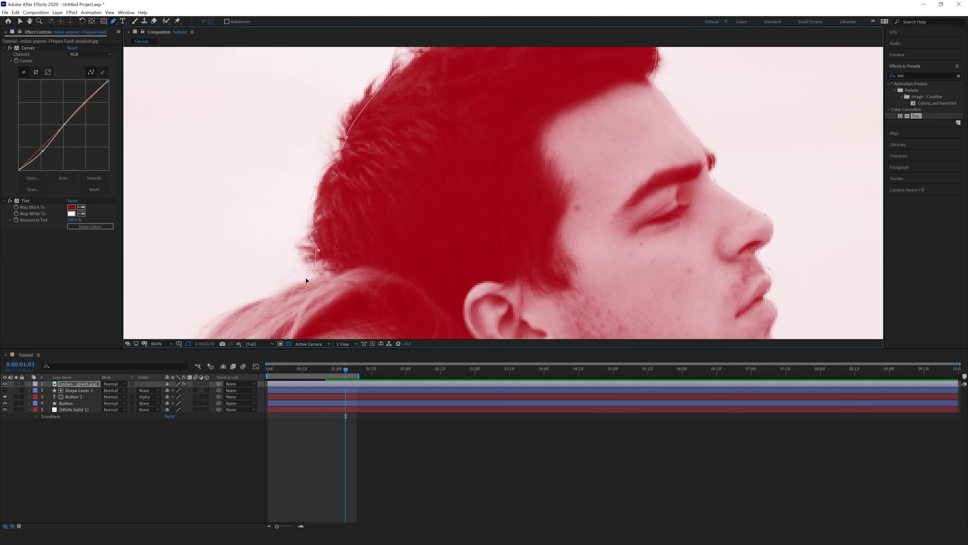
scroll(301, 263, down, 3)
scroll(289, 221, up, 3)
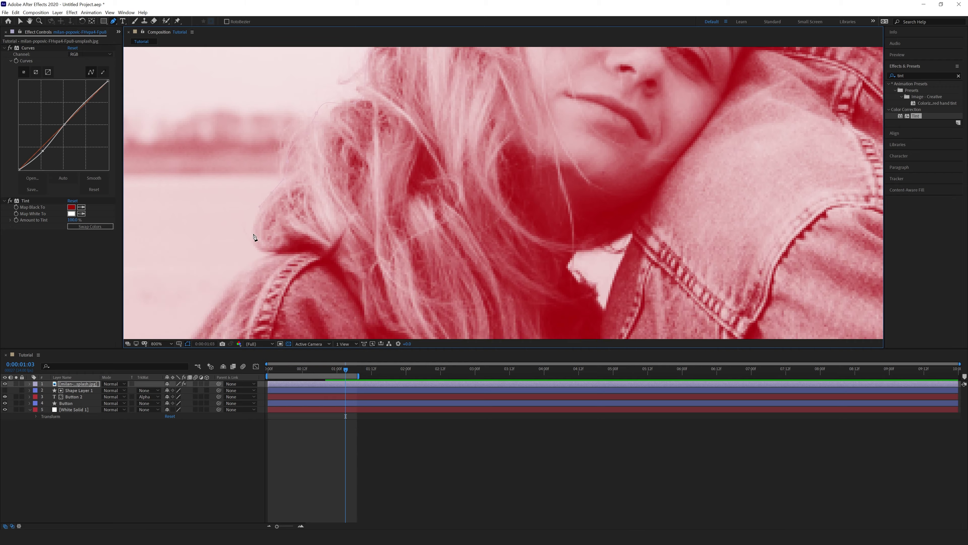
- Trace the woman's jacket down to the photo's bottom edge, close the mask around the couple and deselect the layer
scroll(255, 237, down, 12)
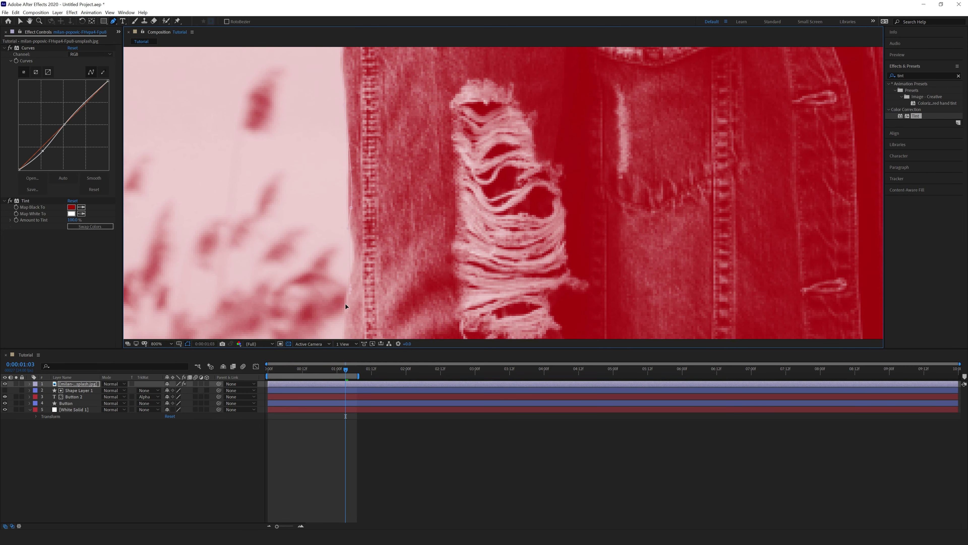
drag(345, 303, 414, 115)
click(425, 178)
drag(838, 208, 421, 207)
scroll(504, 198, down, 1)
click(662, 182)
scroll(408, 155, down, 1)
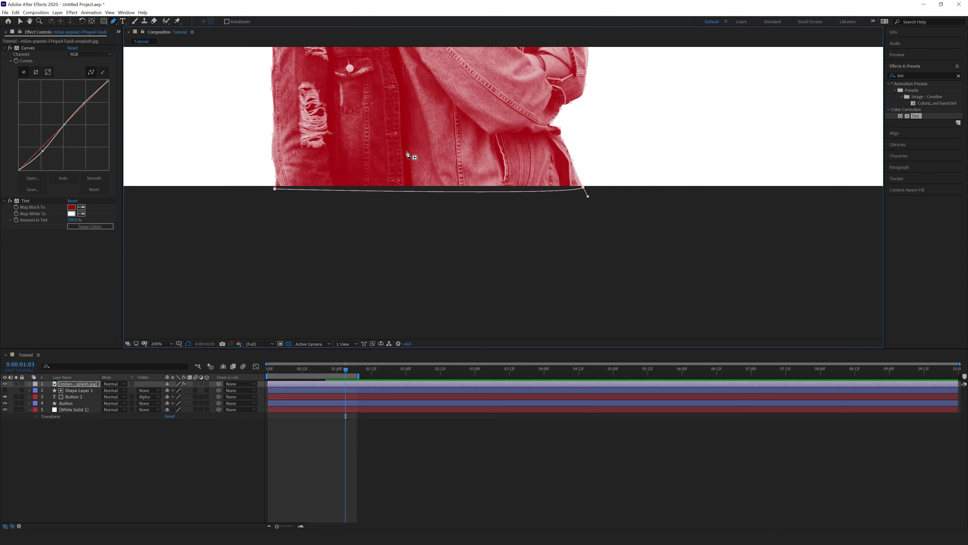
scroll(408, 154, down, 1)
key(ctrl+shift+a)
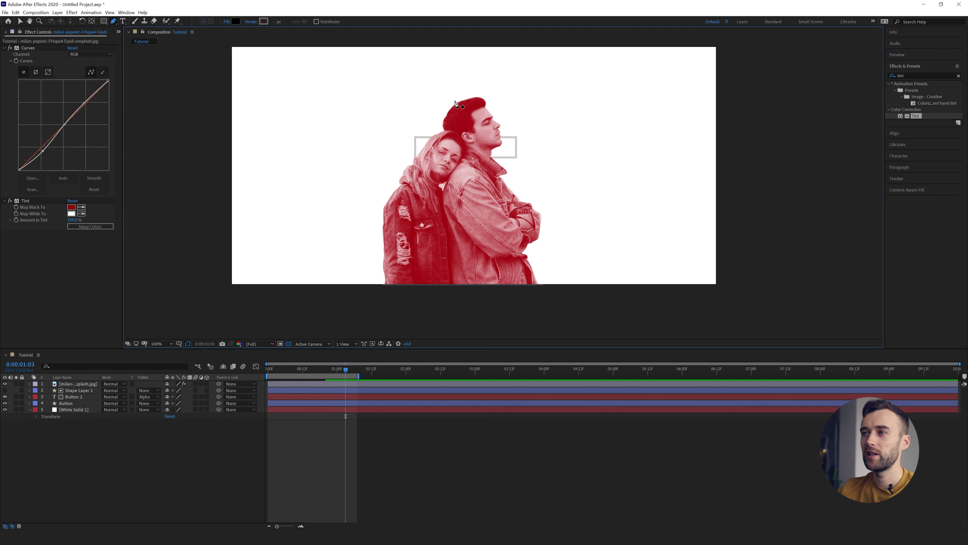
- Draw a second closed mask on the photo layer around the small background gap between the woman's hair and the man's shoulder
scroll(470, 229, up, 1)
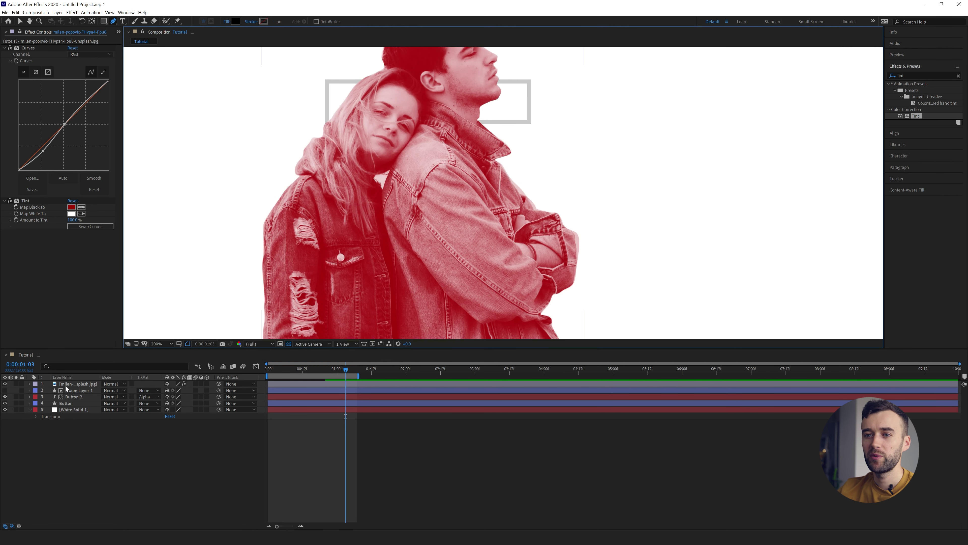
click(31, 385)
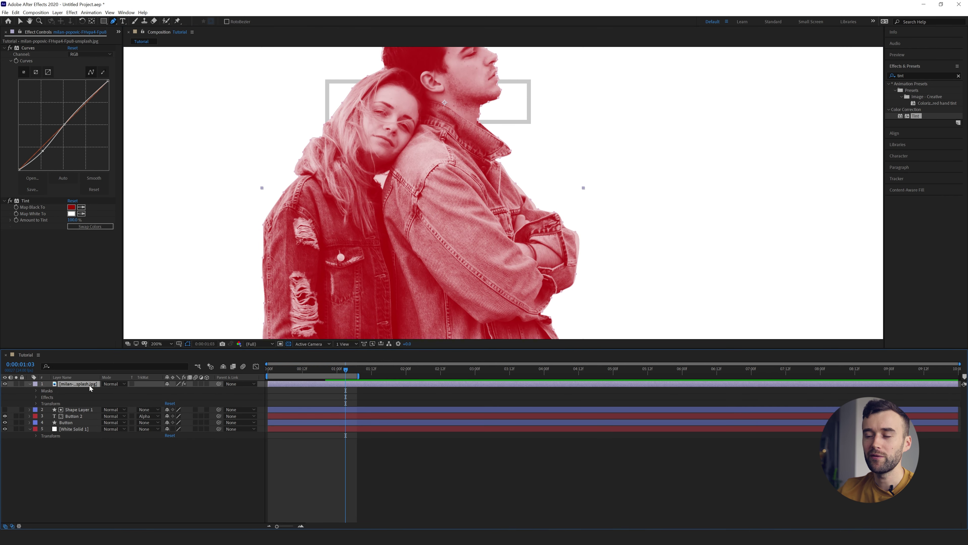
scroll(314, 217, up, 2)
drag(322, 177, 660, 230)
drag(390, 153, 362, 218)
drag(362, 232, 366, 230)
drag(376, 195, 392, 156)
click(391, 153)
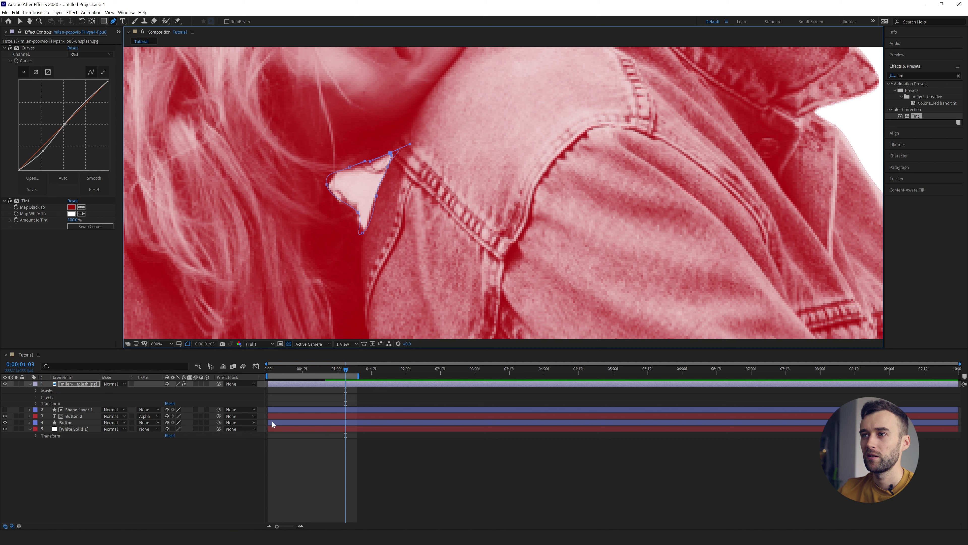
- Set Mask 2 on the photo layer to Subtract to cut out the background gap between the woman and the man
click(52, 391)
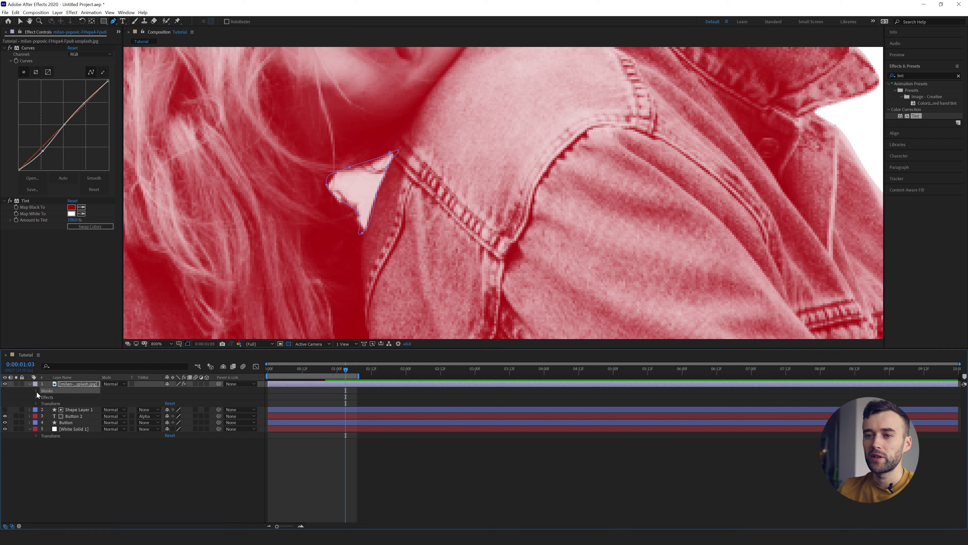
click(36, 390)
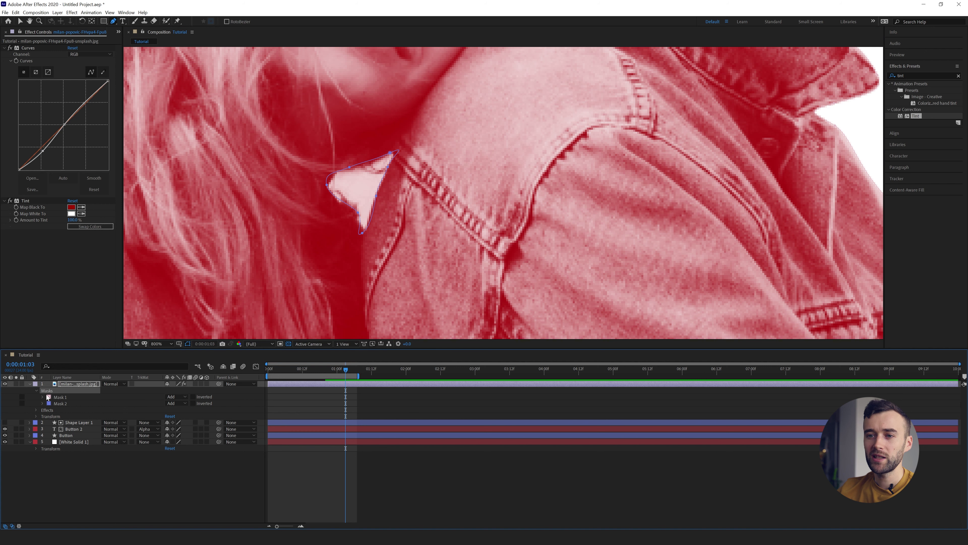
click(60, 397)
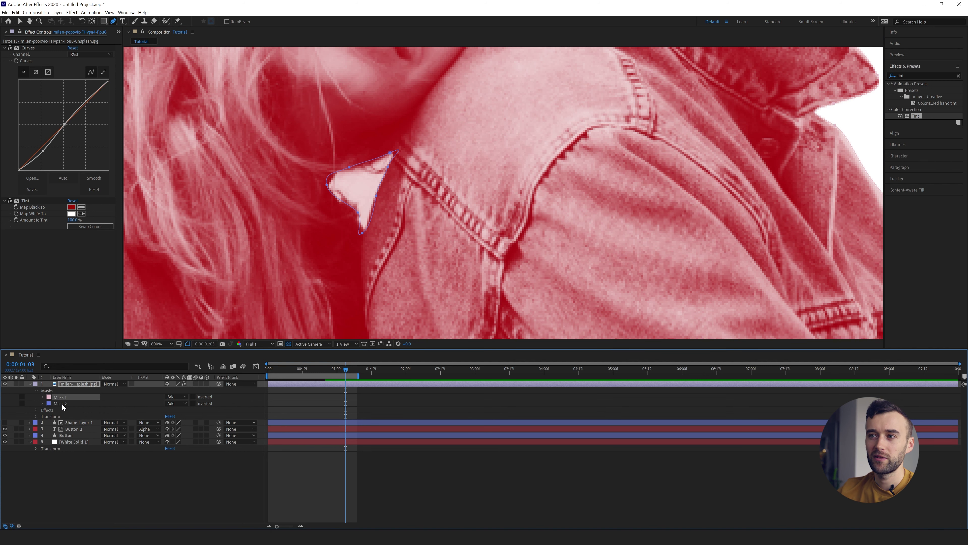
scroll(427, 193, down, 3)
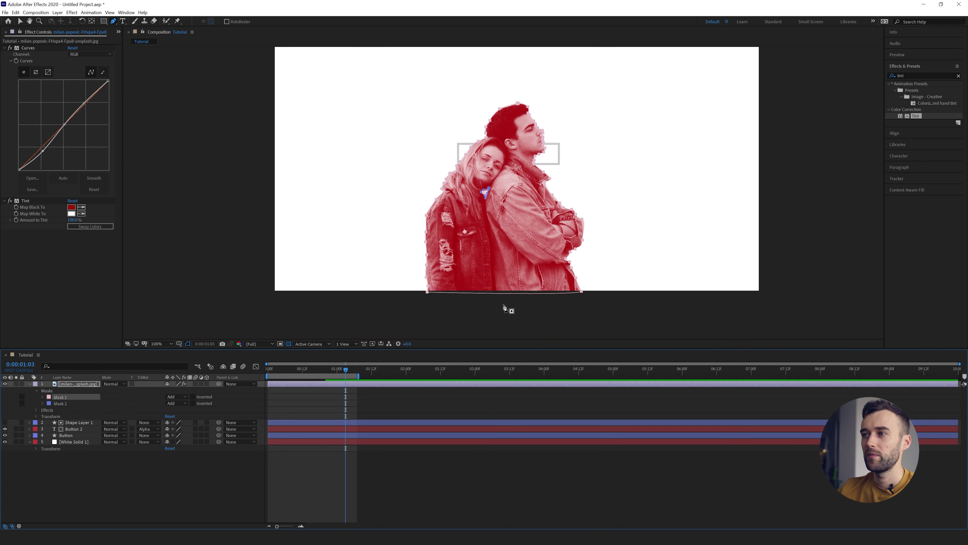
click(58, 403)
click(171, 403)
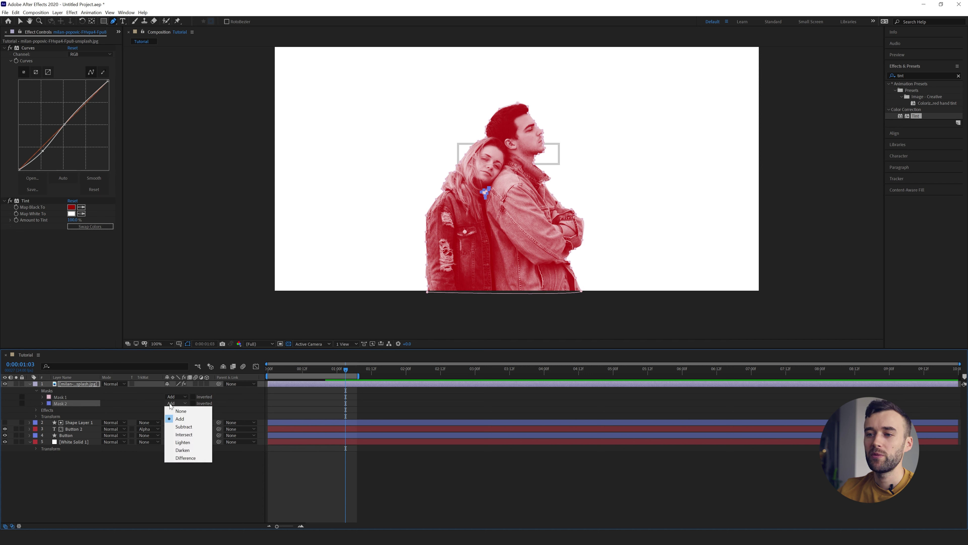
click(183, 426)
click(342, 480)
scroll(511, 173, up, 4)
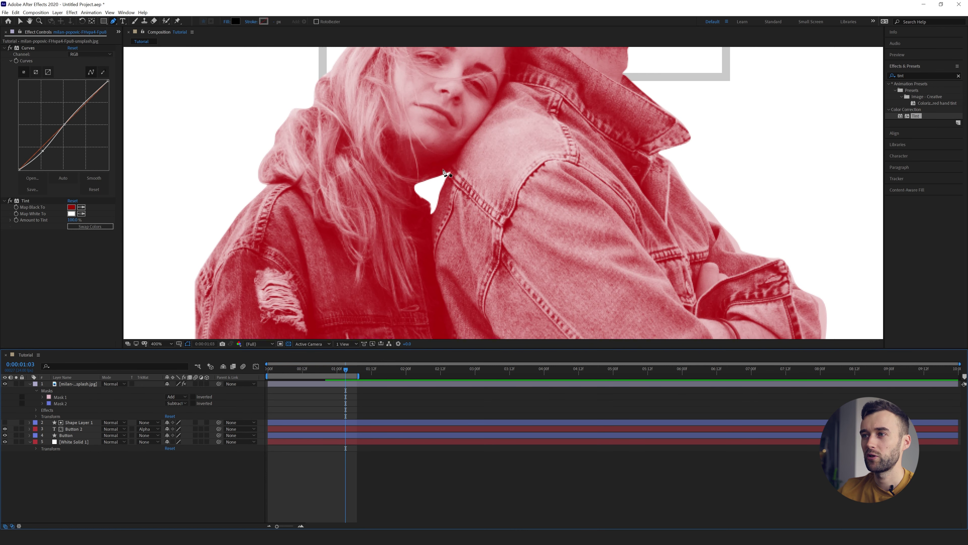
scroll(430, 212, down, 4)
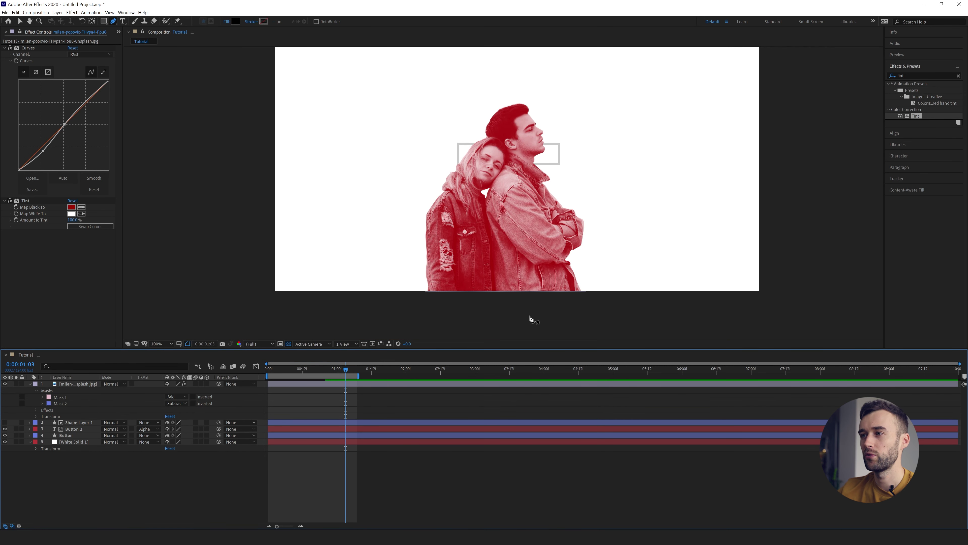
- Move the couple cutout slightly further left along the composition's bottom edge with the Selection tool and deselect it
key(v)
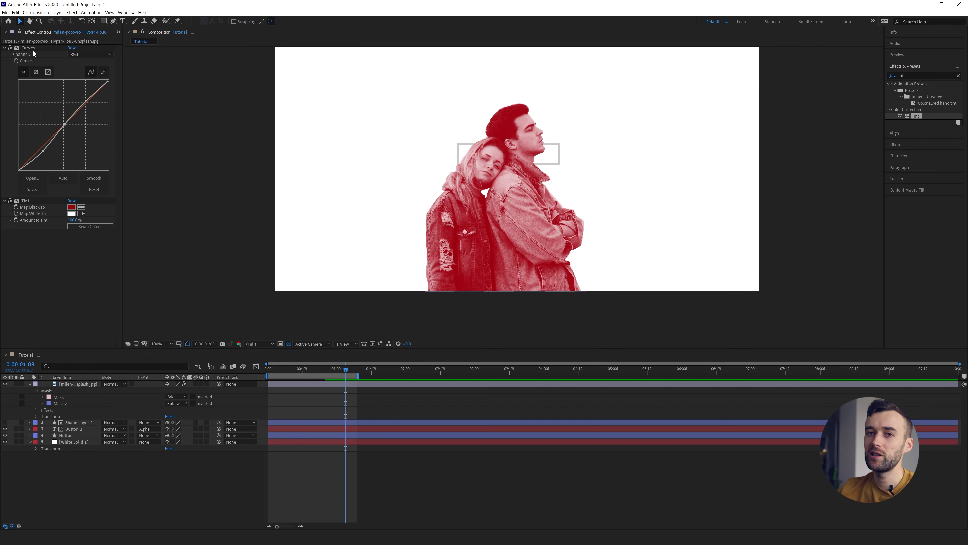
click(472, 266)
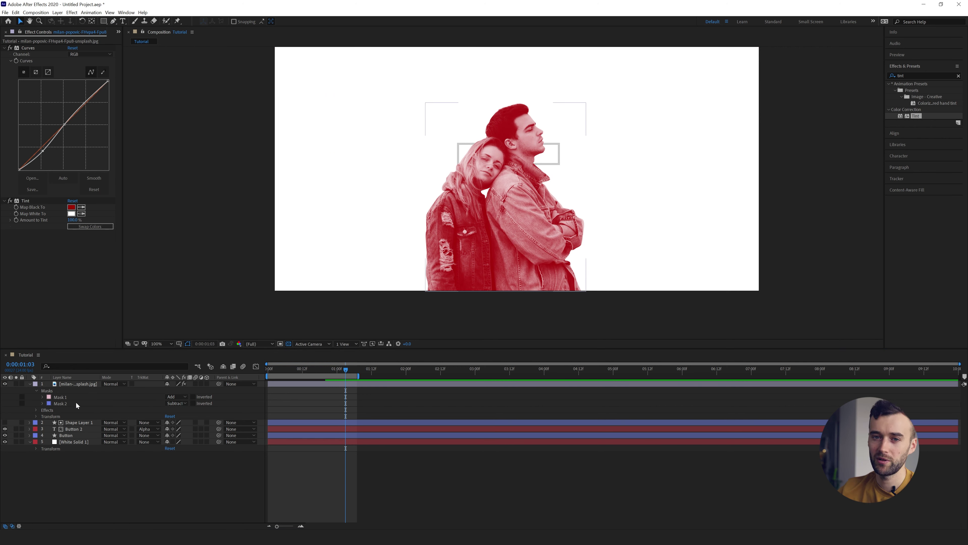
click(293, 326)
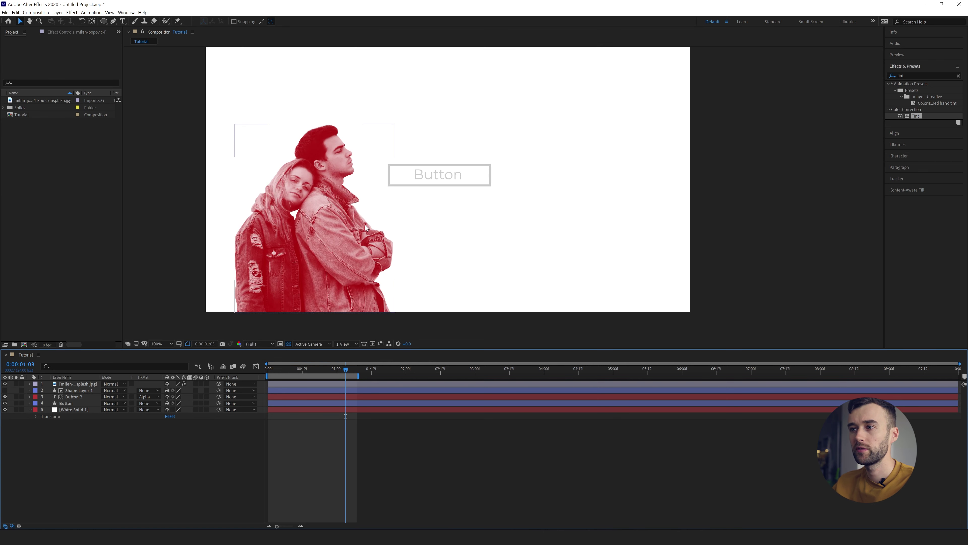
drag(347, 261, 340, 262)
click(728, 272)
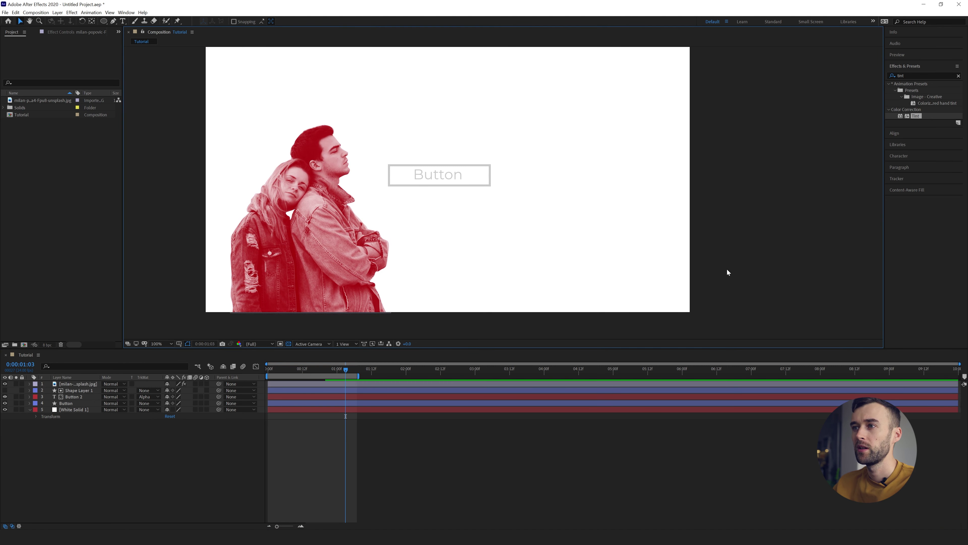
- Try to move the Shape Layer 1, Button 2 and Button layers together to the right in the composition
click(68, 403)
shift+click(75, 391)
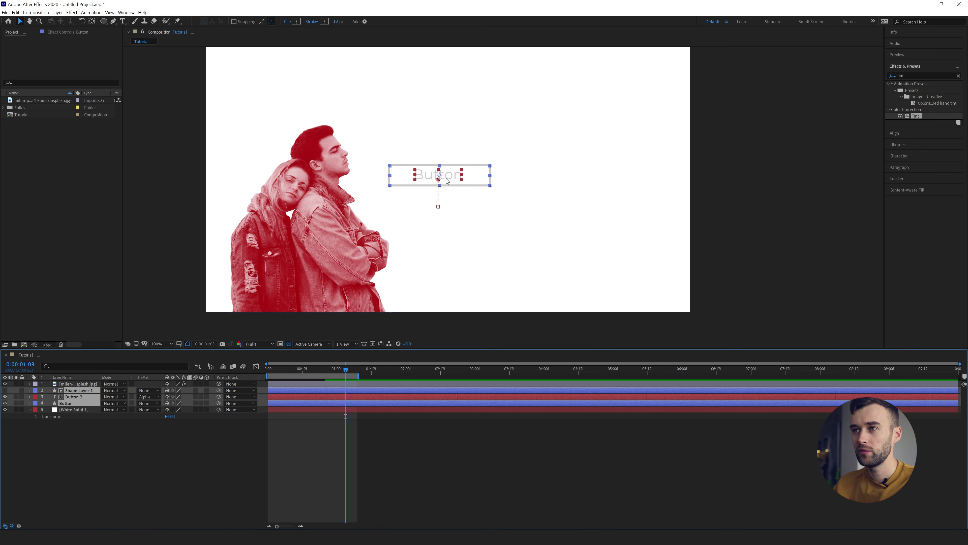
drag(448, 180, 492, 180)
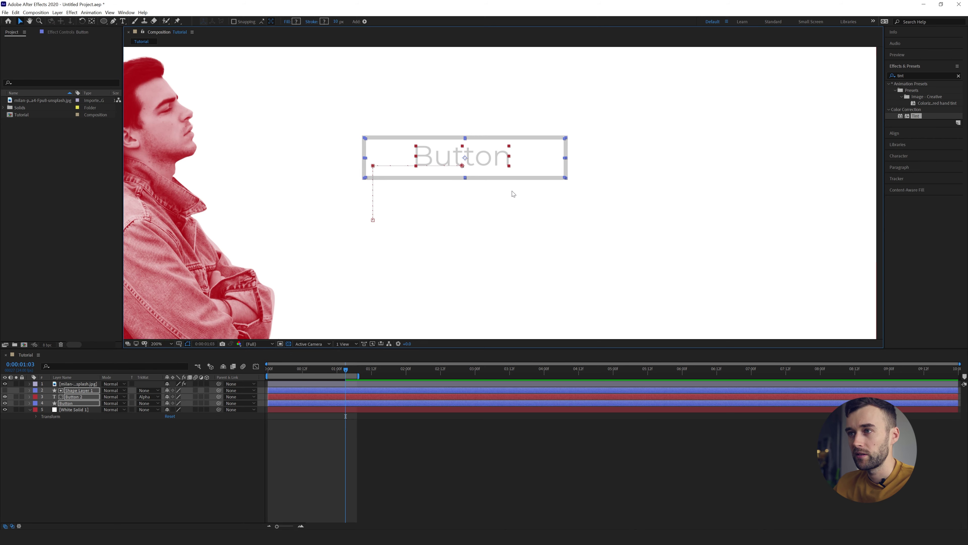
key(ctrl+z)
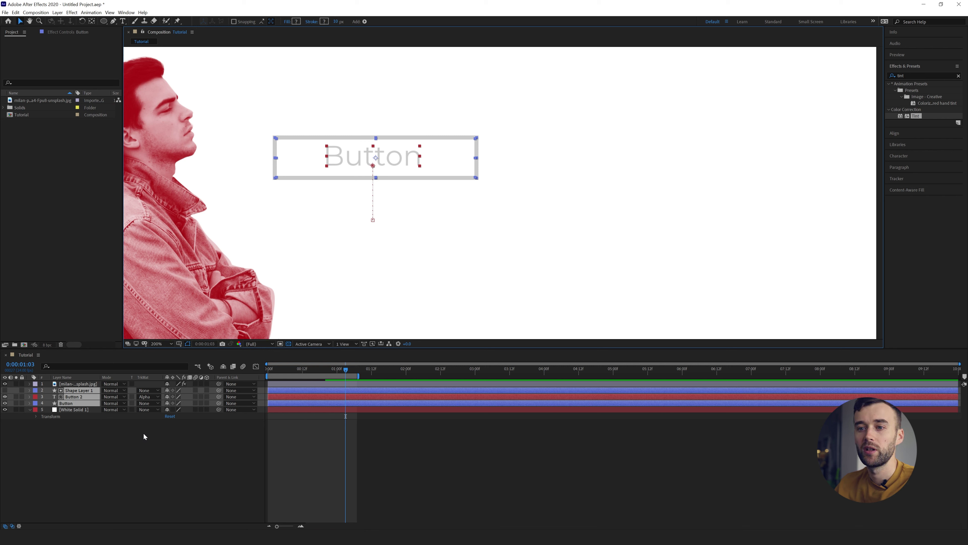
- Pre-compose the Shape Layer 1, Button 2 and Button layers into a new composition named Button, moving all attributes
click(96, 450)
click(78, 404)
shift+click(73, 391)
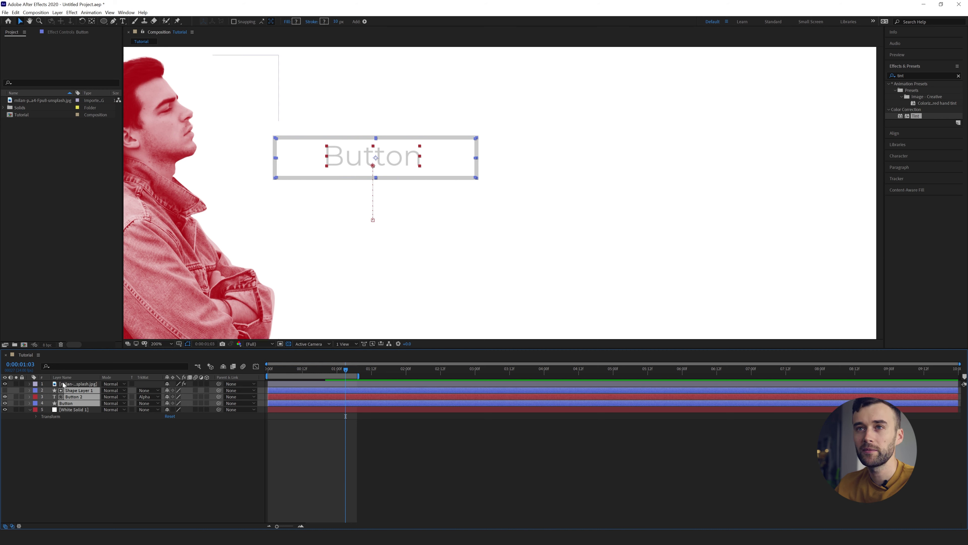
click(57, 12)
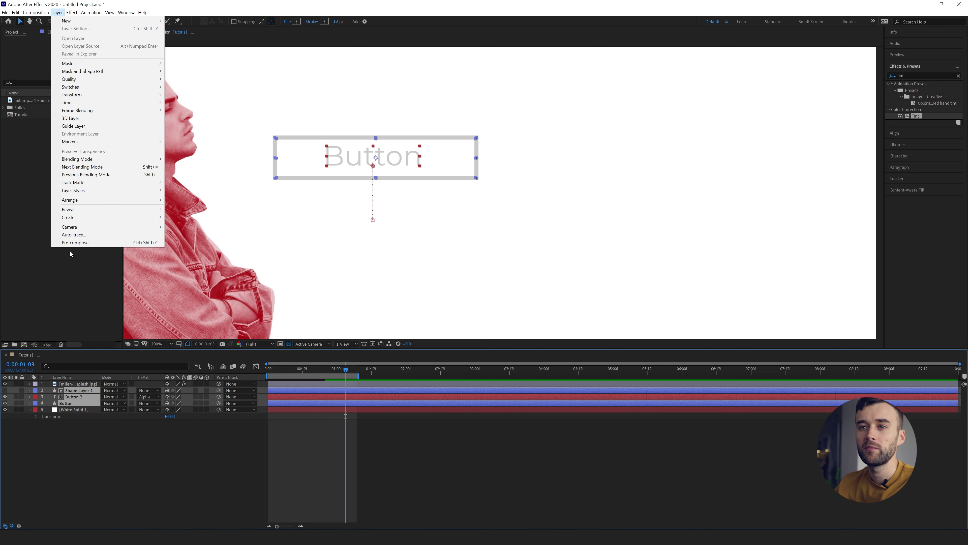
click(96, 244)
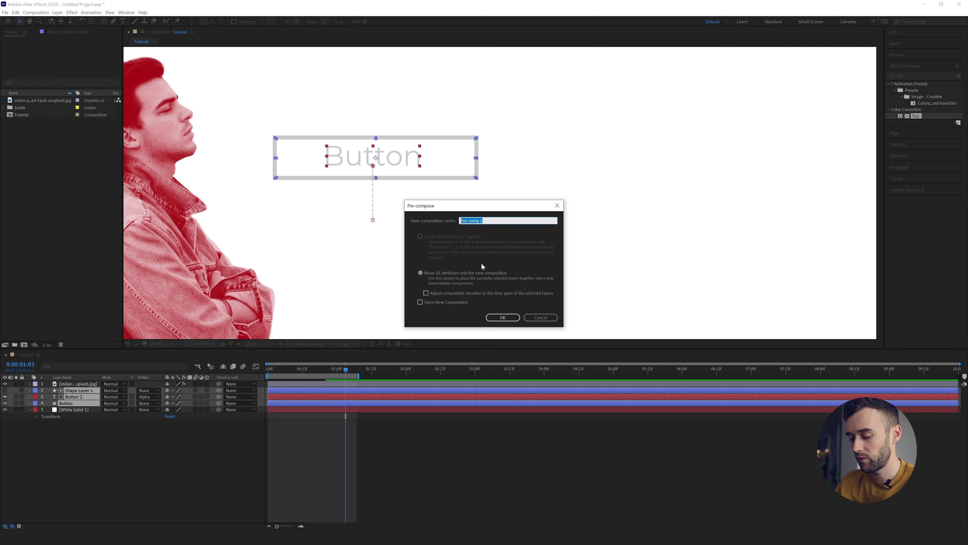
text(Button)
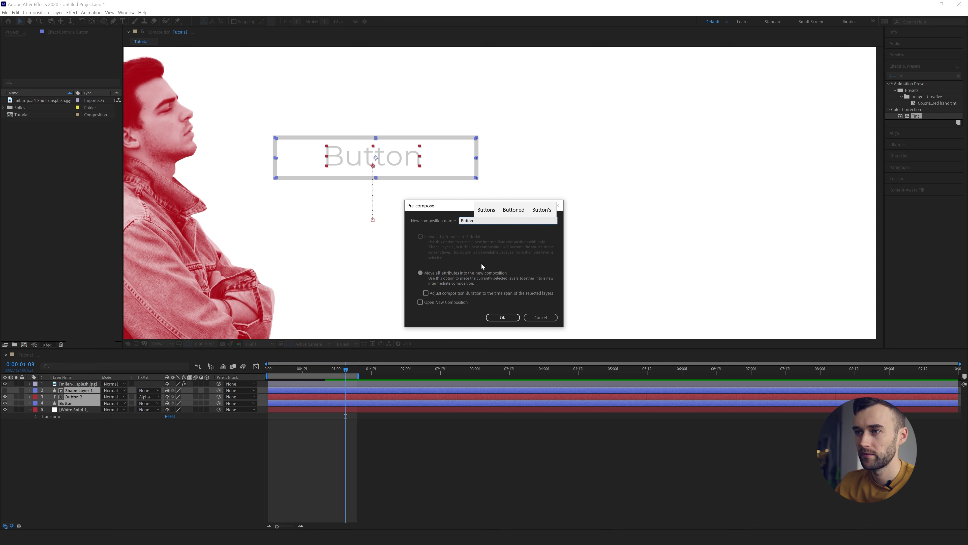
click(503, 317)
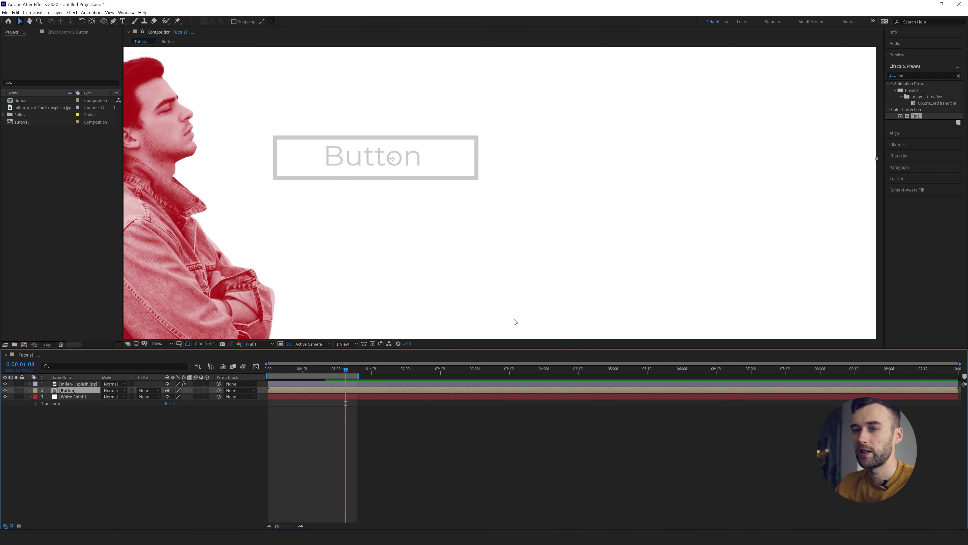
click(106, 432)
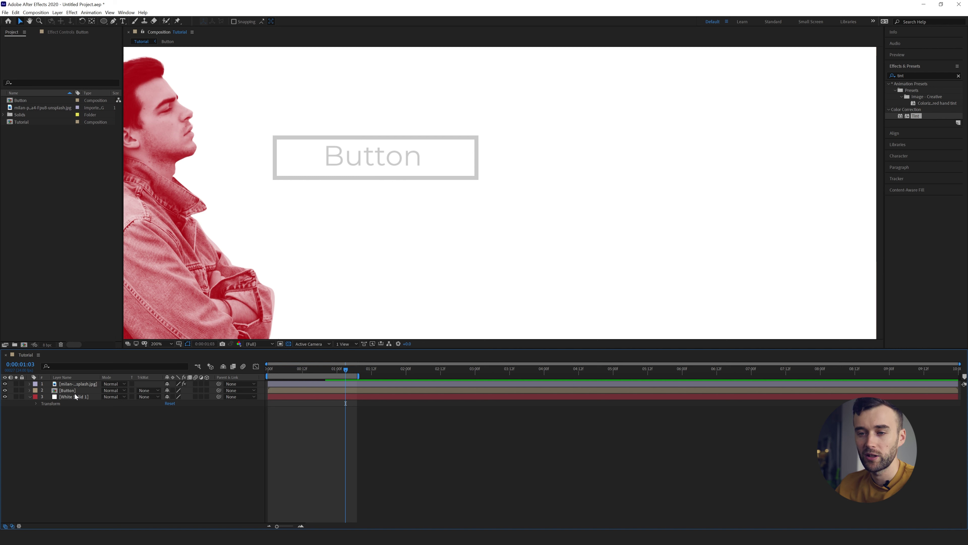
- Open the Button pre-composition, turn off its transparency grid and preview the button animation
double_click(53, 390)
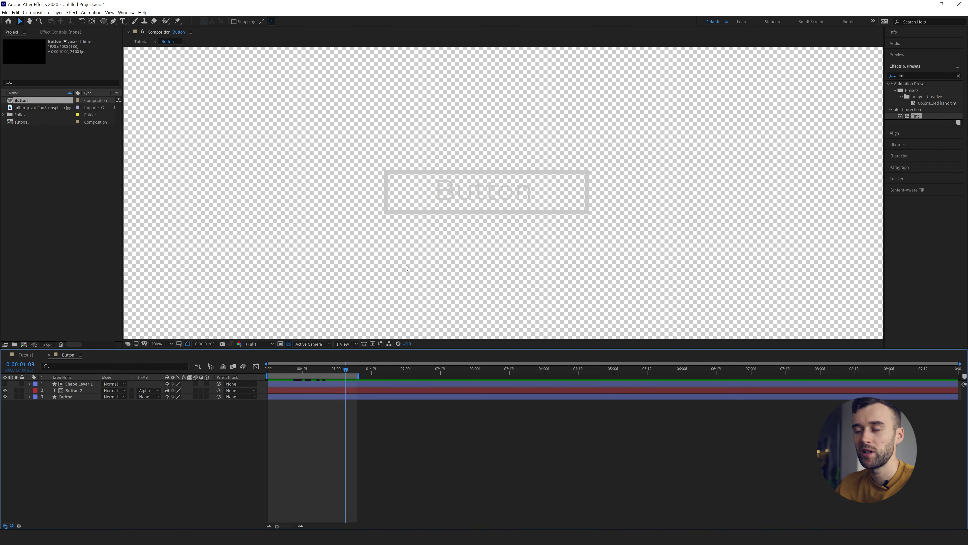
click(288, 344)
scroll(525, 195, down, 1)
drag(271, 371, 343, 377)
key(space)
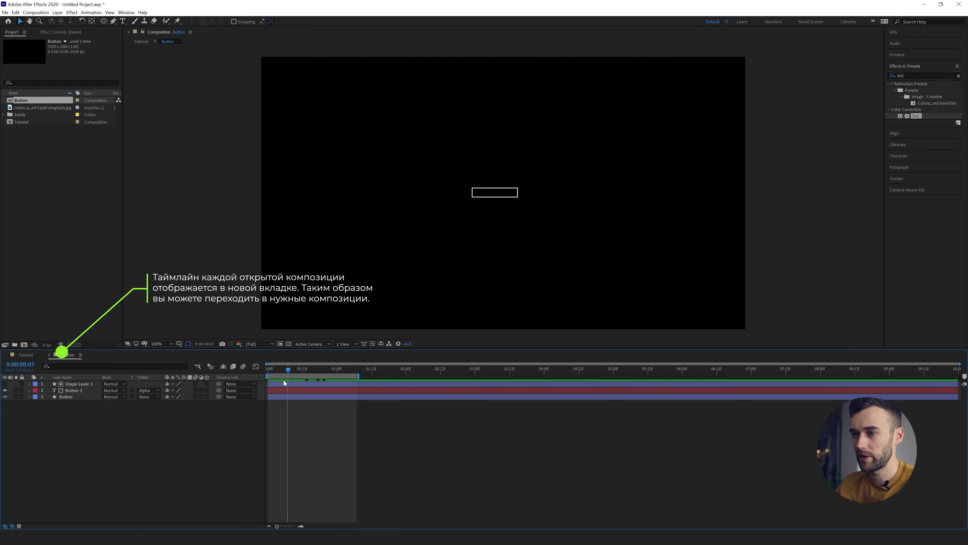
- Return to the Tutorial composition, move the Button pre-composition down beside the man's crossed arms and preview its animation
click(26, 354)
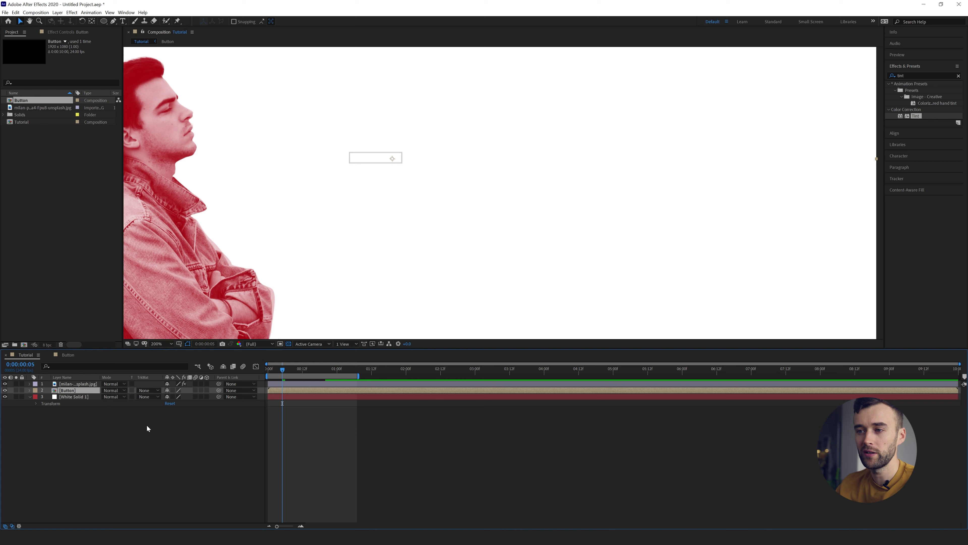
scroll(456, 188, down, 2)
drag(514, 185, 531, 246)
key(ctrl+z)
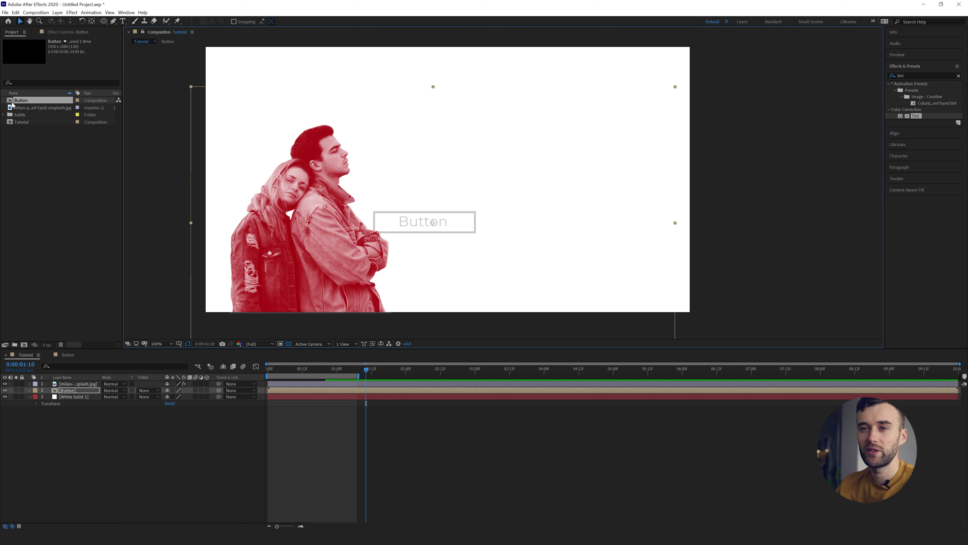
key(space)
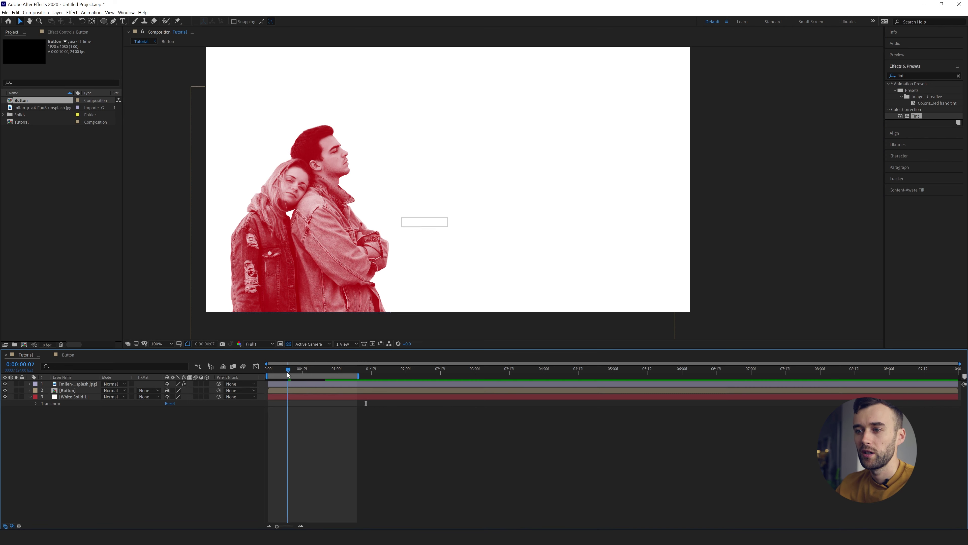
drag(405, 371, 443, 371)
drag(471, 227, 469, 227)
click(491, 492)
- Draw a red circle with the Ellipse tool so that it overlaps the Tutorial composition's lower-right corner
key(comma)
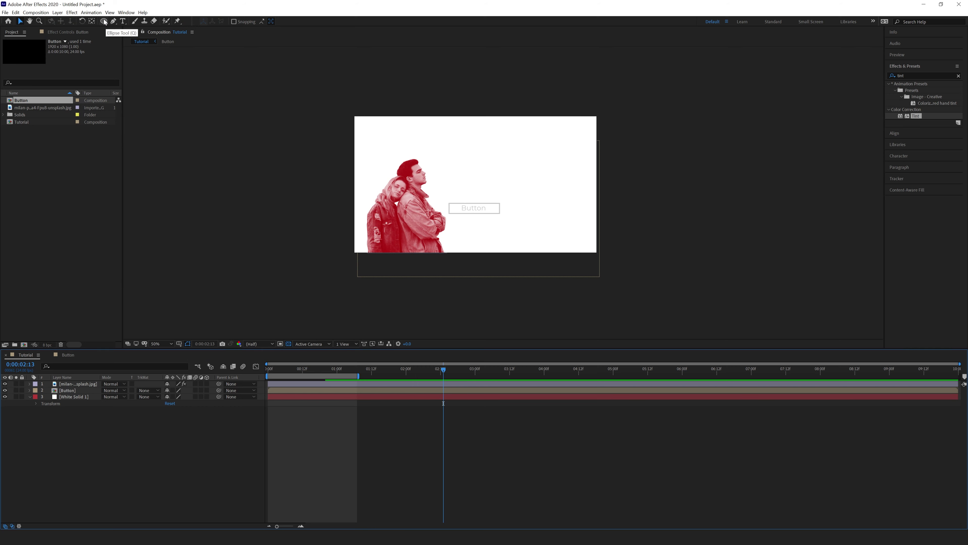
click(104, 22)
drag(532, 198, 608, 266)
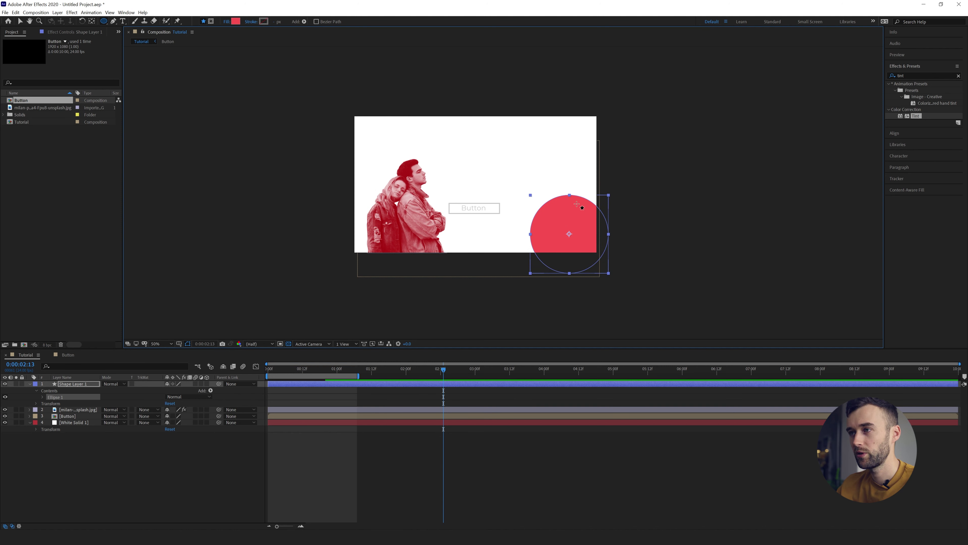